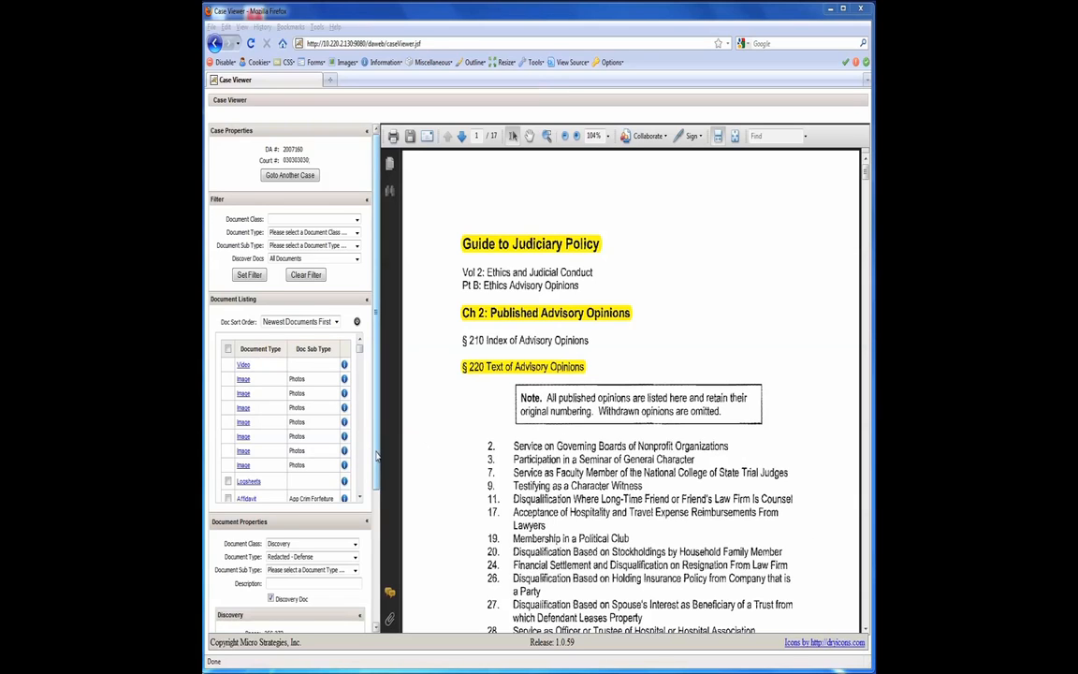
# Open the Discovery Builder for the current case.
pyautogui.scroll(-2, 377, 500)
pyautogui.scroll(-3, 377, 500)
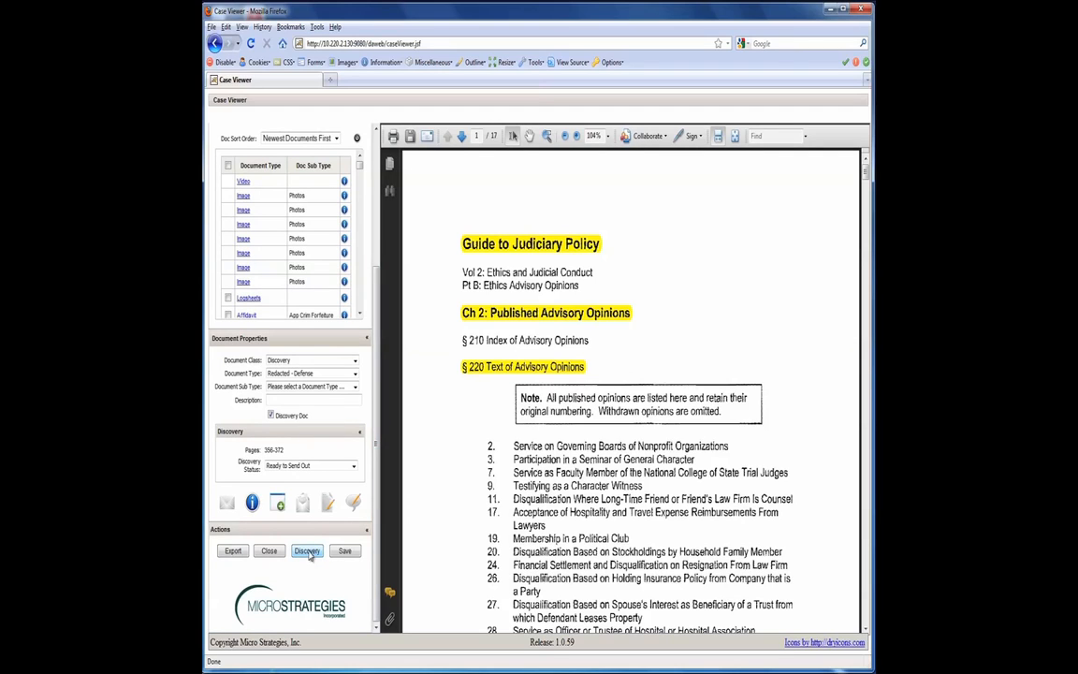
pyautogui.click(308, 551)
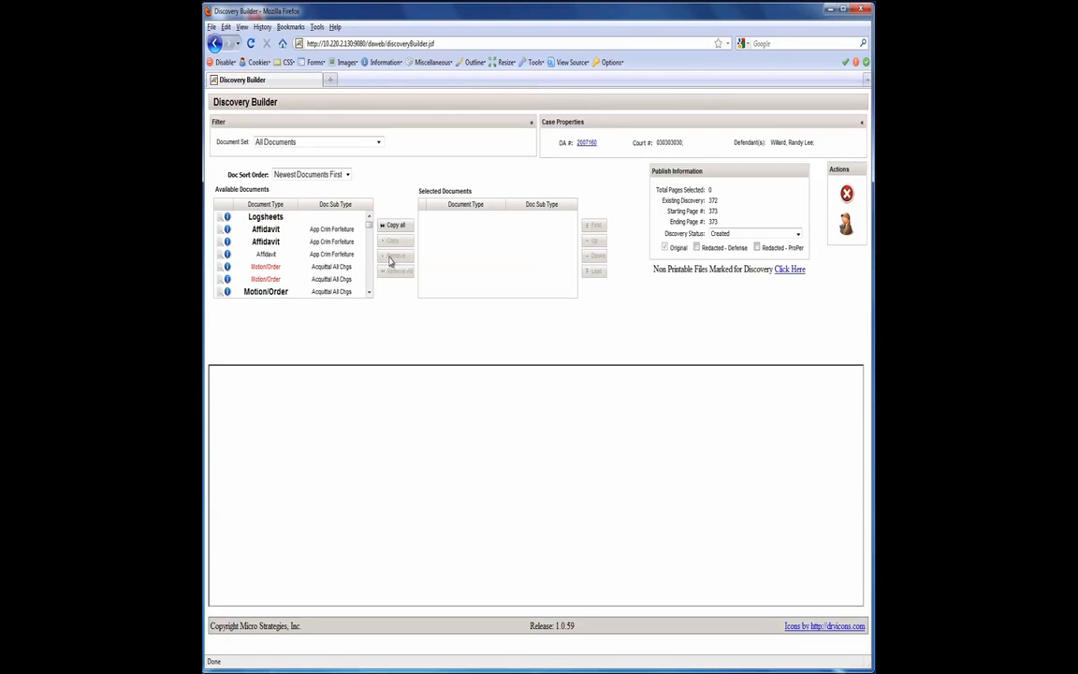
# Preview the available documents under Marked for Discovery, Not Currently Part of a Discovery Package and Not Marked for Discovery, restoring All Documents at the end.
pyautogui.moveTo(369, 227)
pyautogui.mouseDown()
pyautogui.moveTo(370, 285)
pyautogui.moveTo(371, 216)
pyautogui.mouseUp()
pyautogui.click(379, 144)
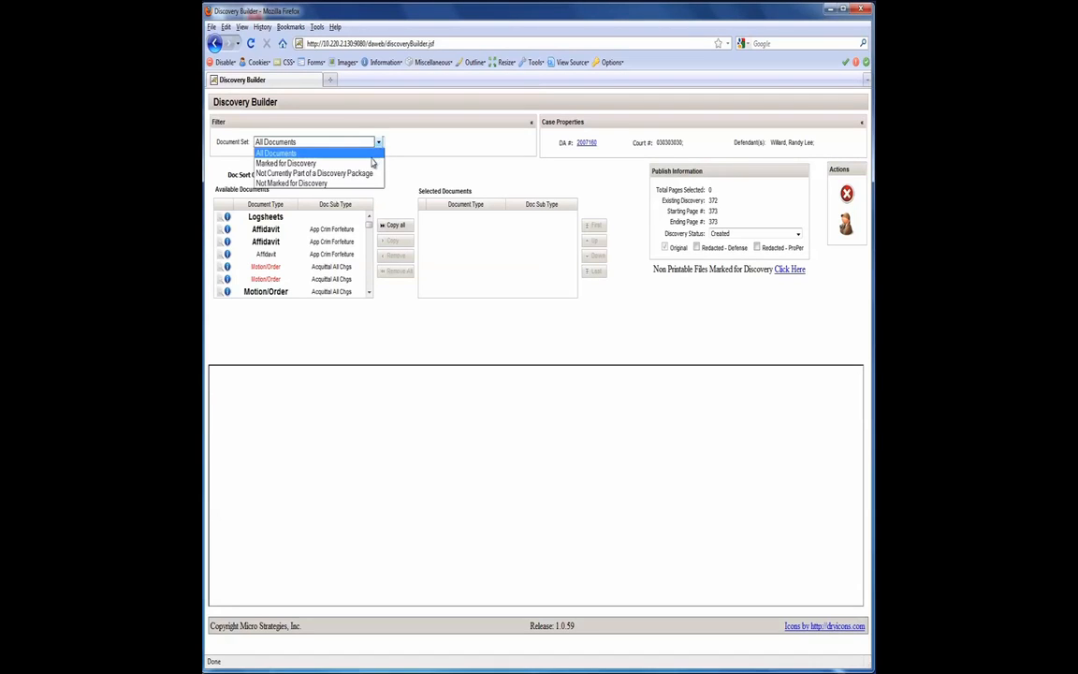
pyautogui.click(371, 166)
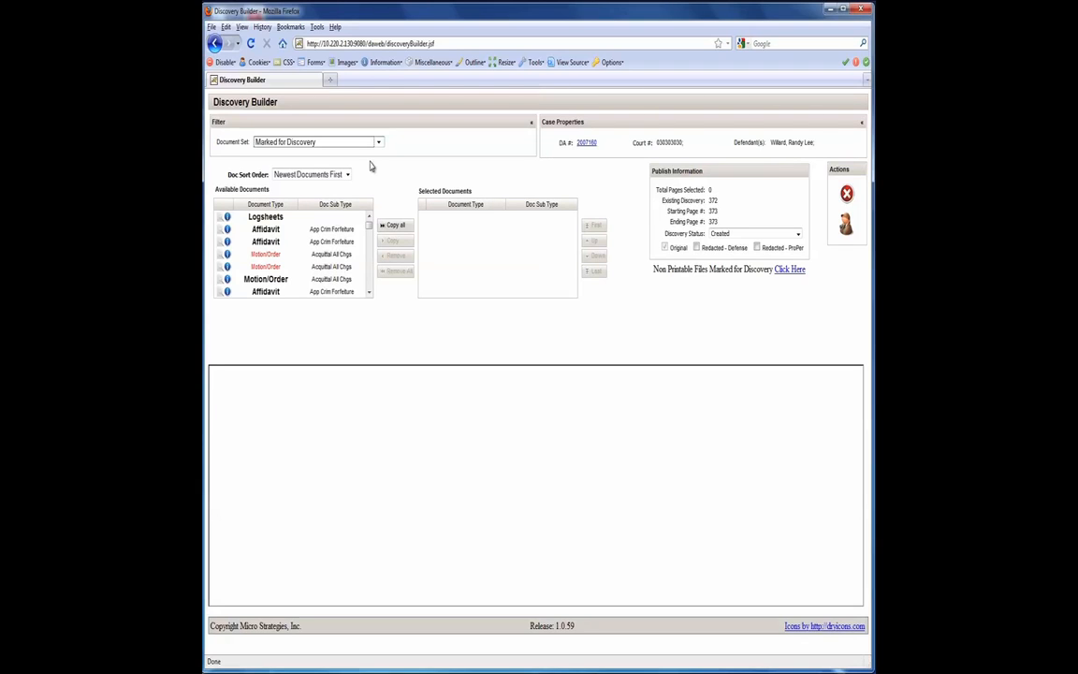
pyautogui.click(378, 142)
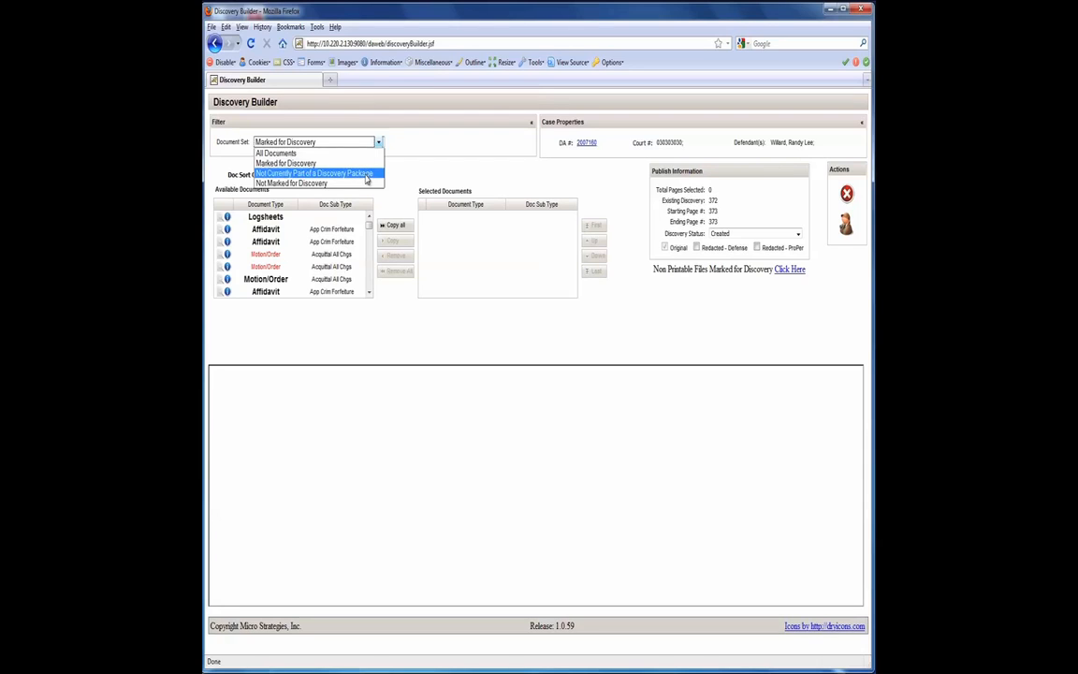
pyautogui.click(365, 174)
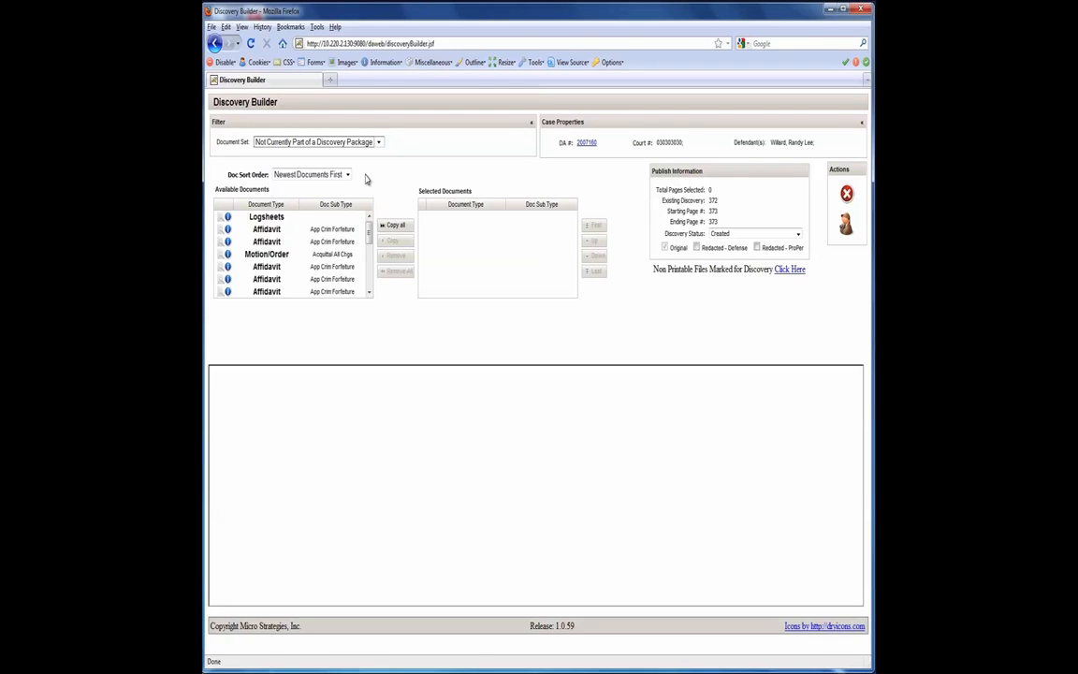
pyautogui.click(378, 141)
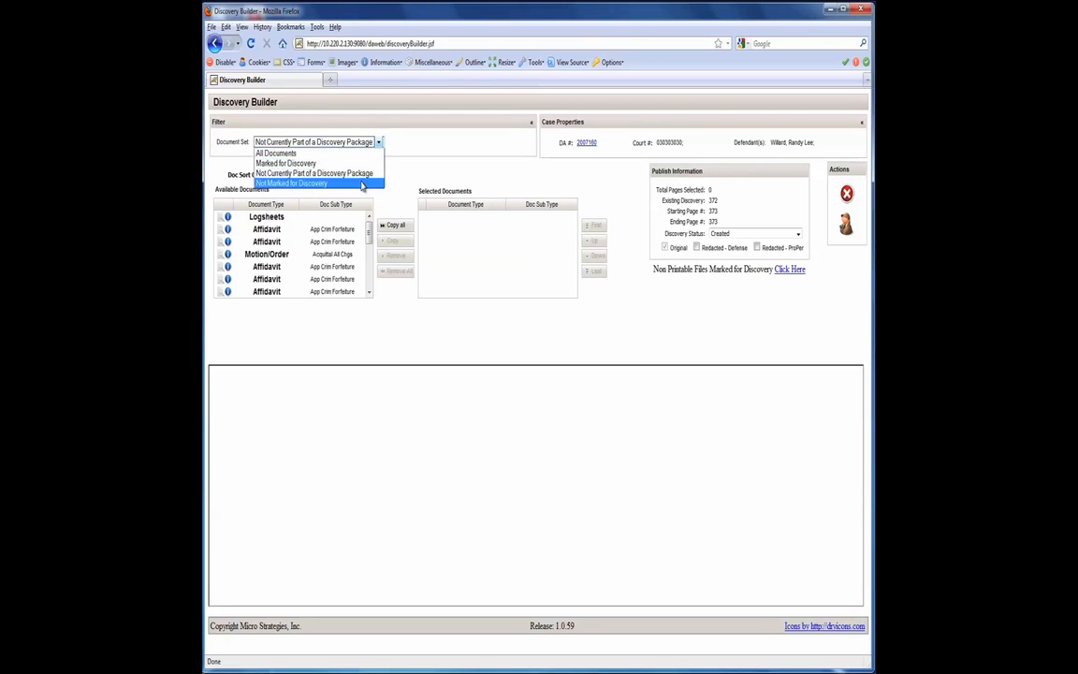
pyautogui.click(361, 183)
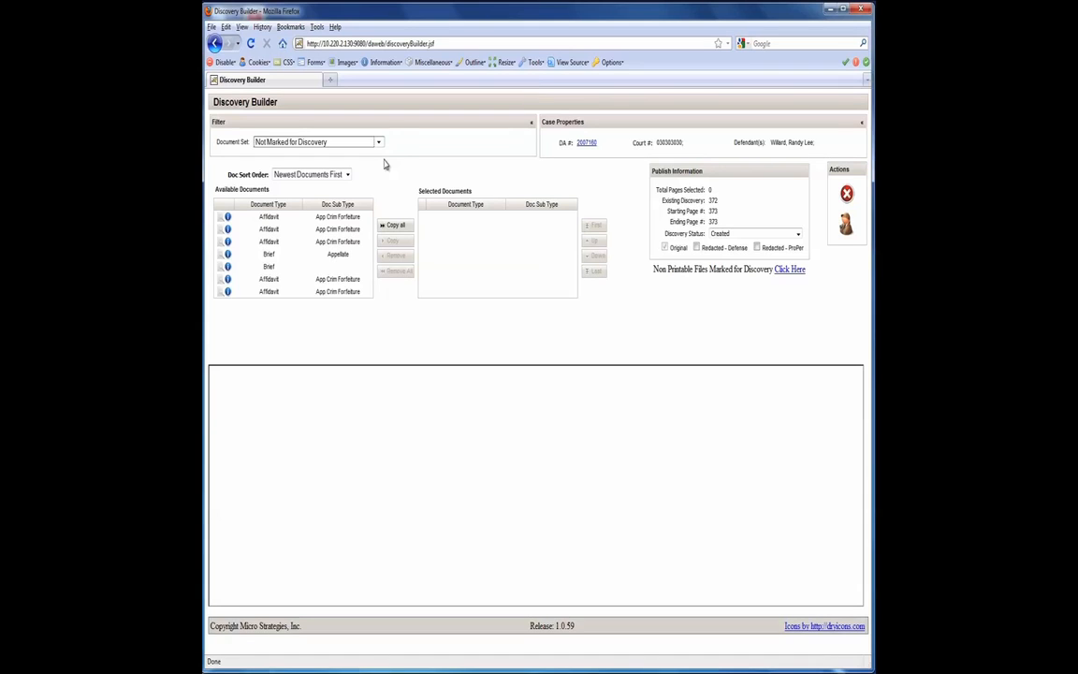
pyautogui.click(378, 142)
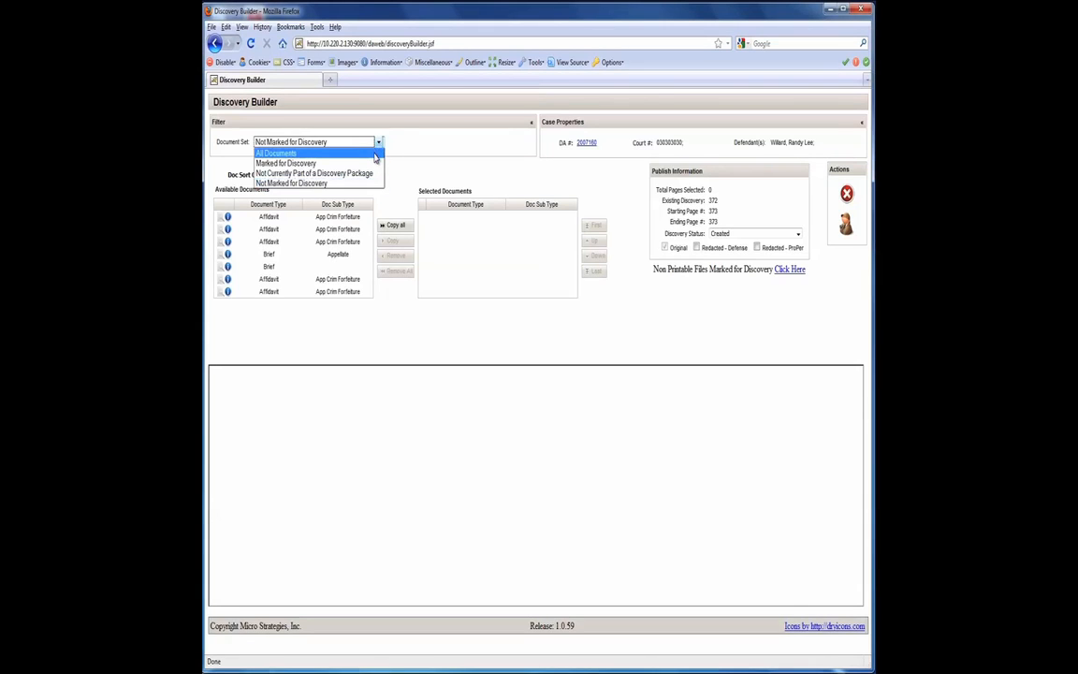
pyautogui.click(374, 155)
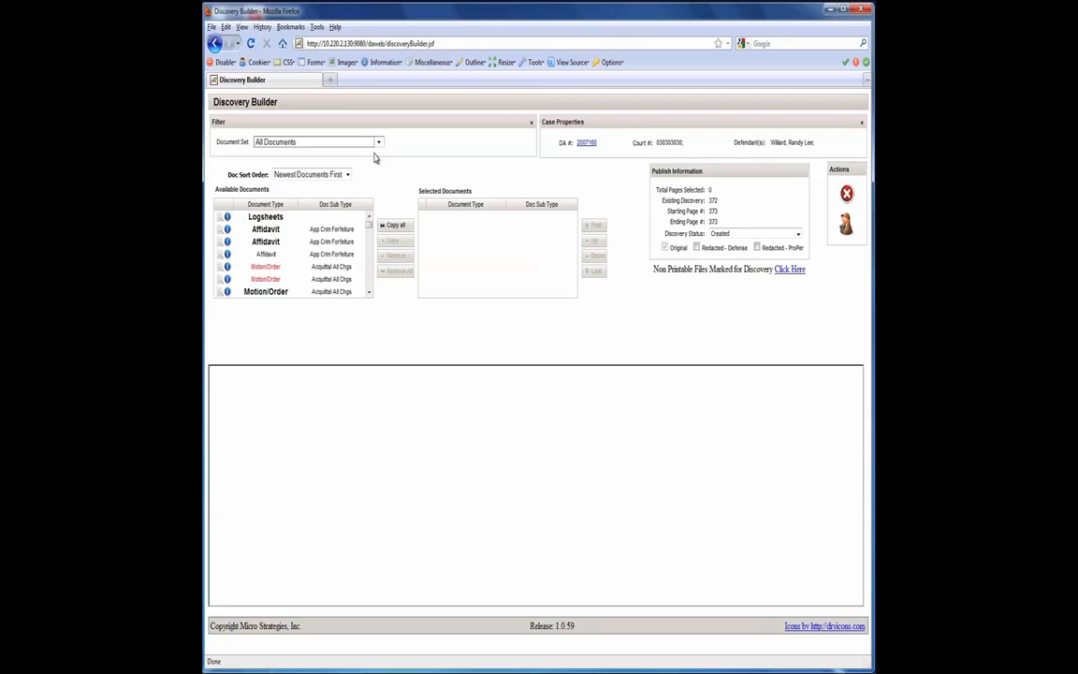
pyautogui.click(317, 175)
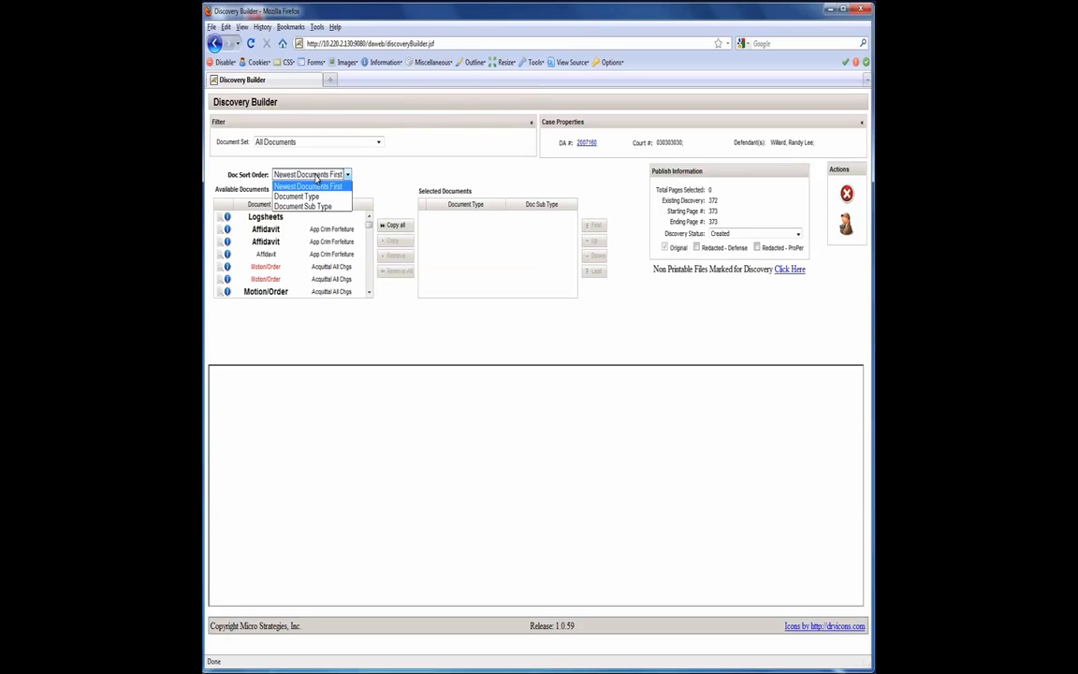
pyautogui.click(375, 175)
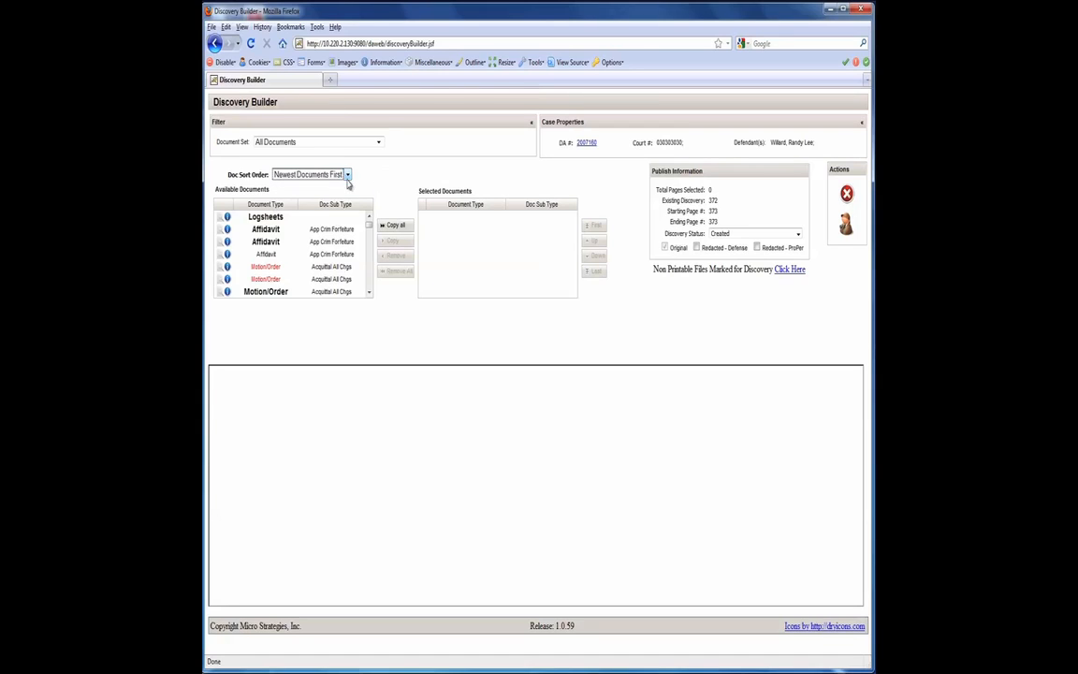
# Copy the Logsheets, the first bold Affidavit and the first bold Motion/Order into the selected documents.
pyautogui.click(268, 222)
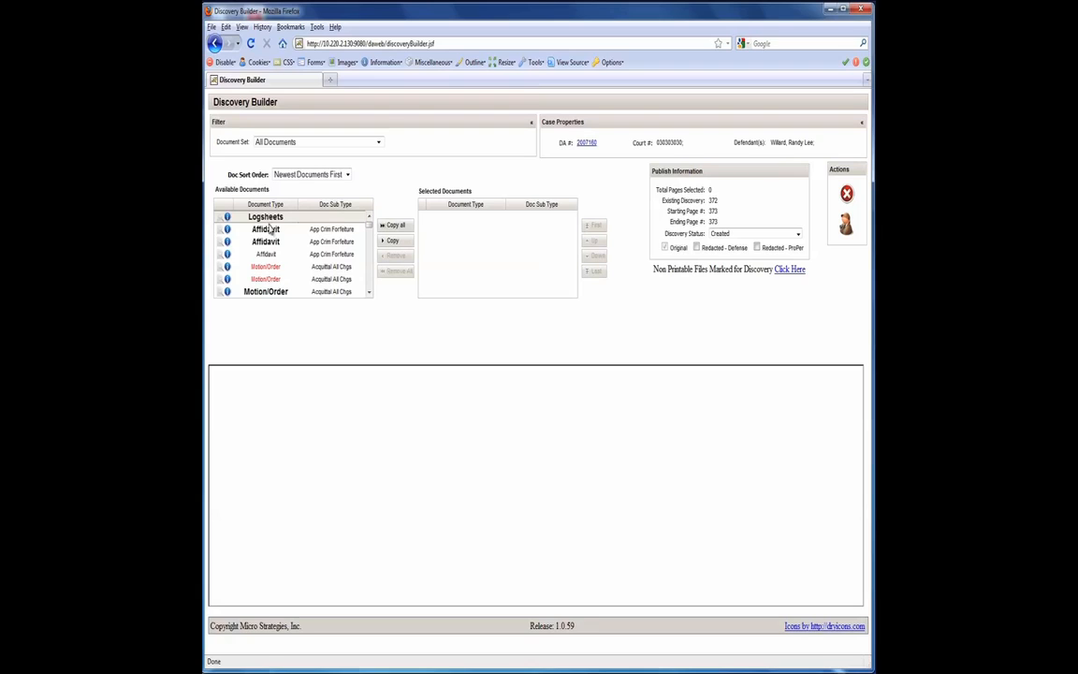
pyautogui.click(269, 232)
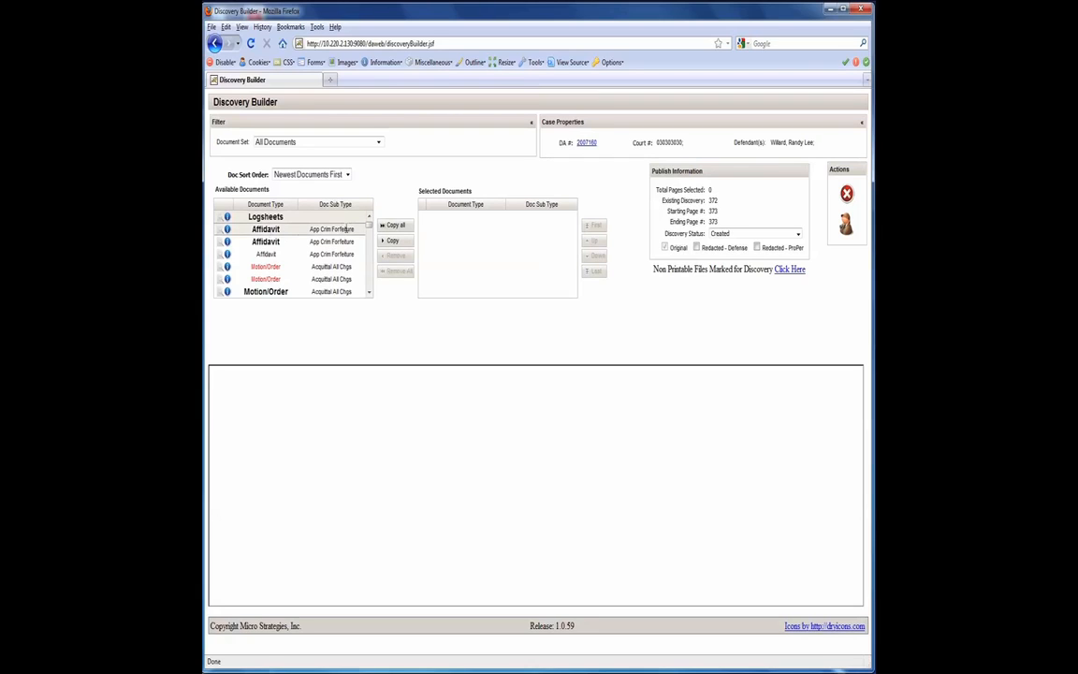
pyautogui.click(391, 242)
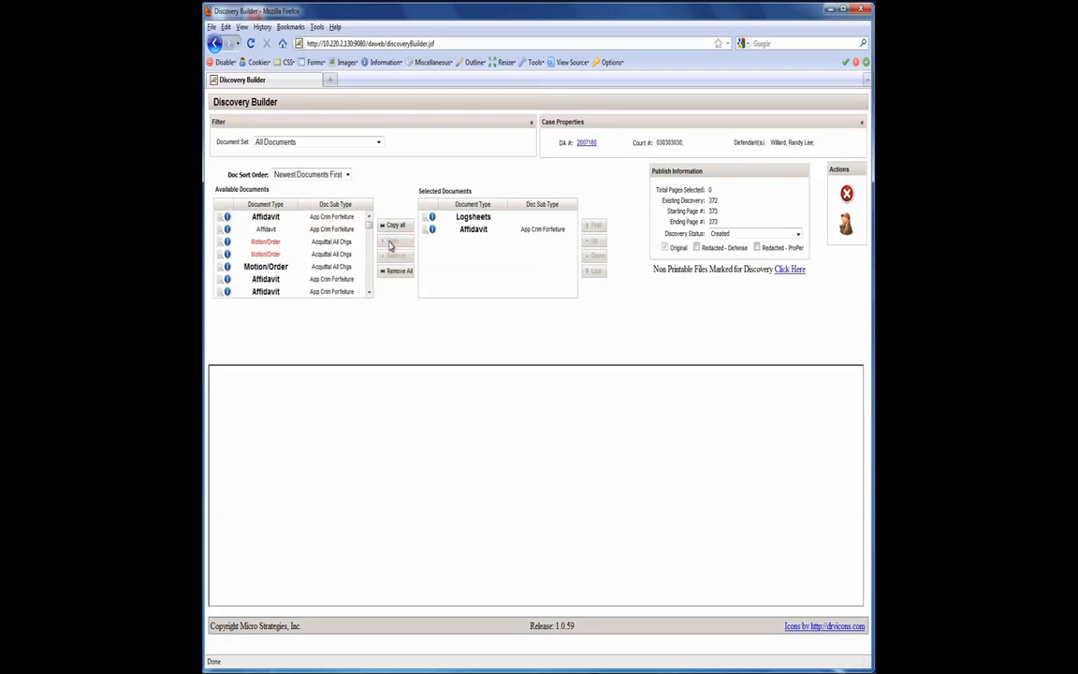
pyautogui.click(286, 266)
pyautogui.click(390, 243)
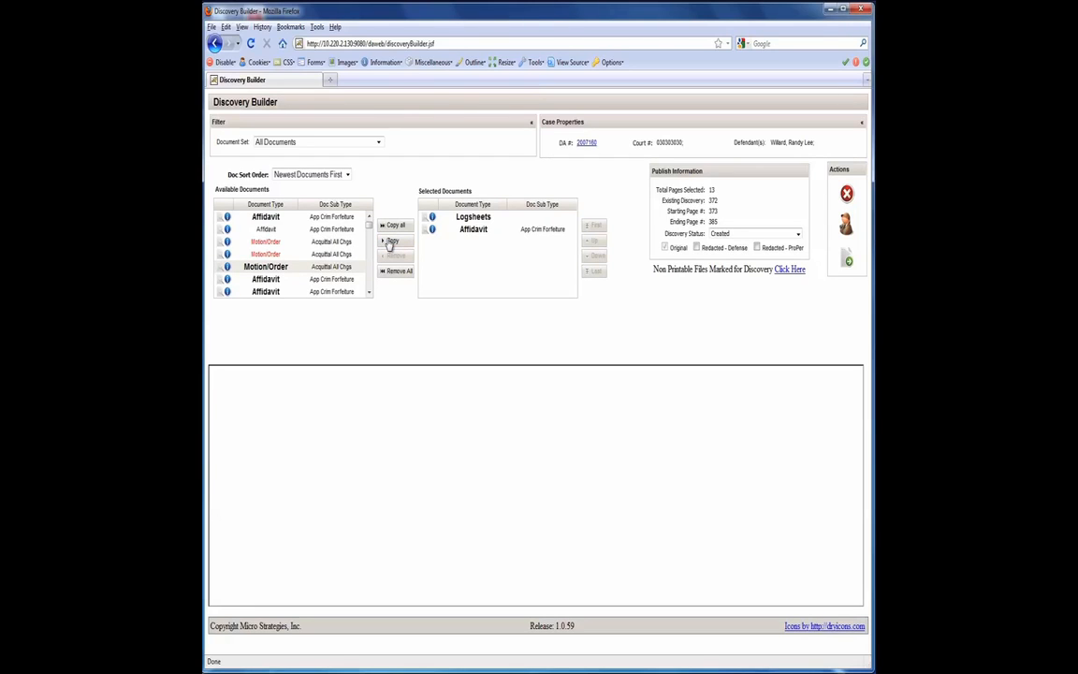
pyautogui.click(393, 243)
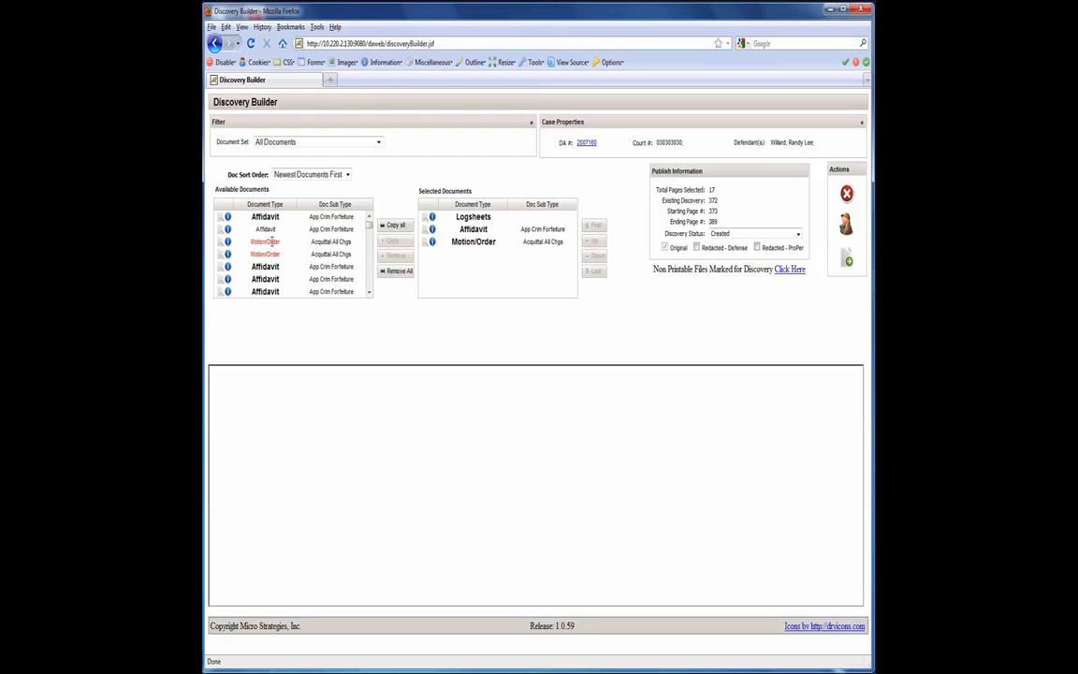
# Try to copy the first red Motion/Order and the non-bold Affidavit into the selected documents.
pyautogui.click(267, 241)
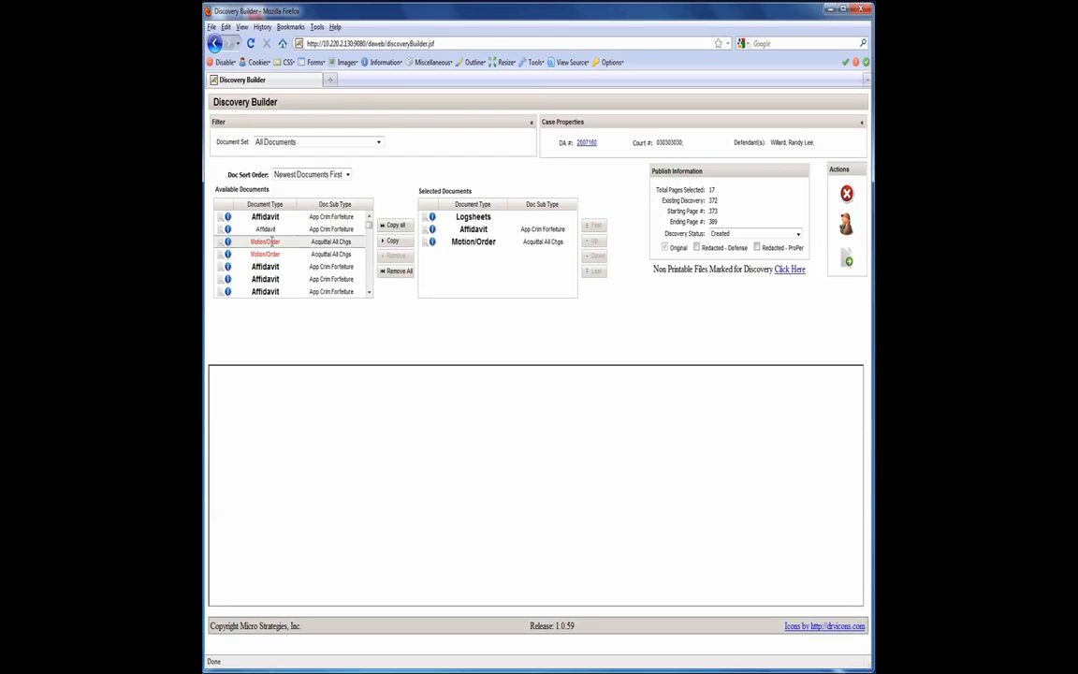
pyautogui.click(392, 242)
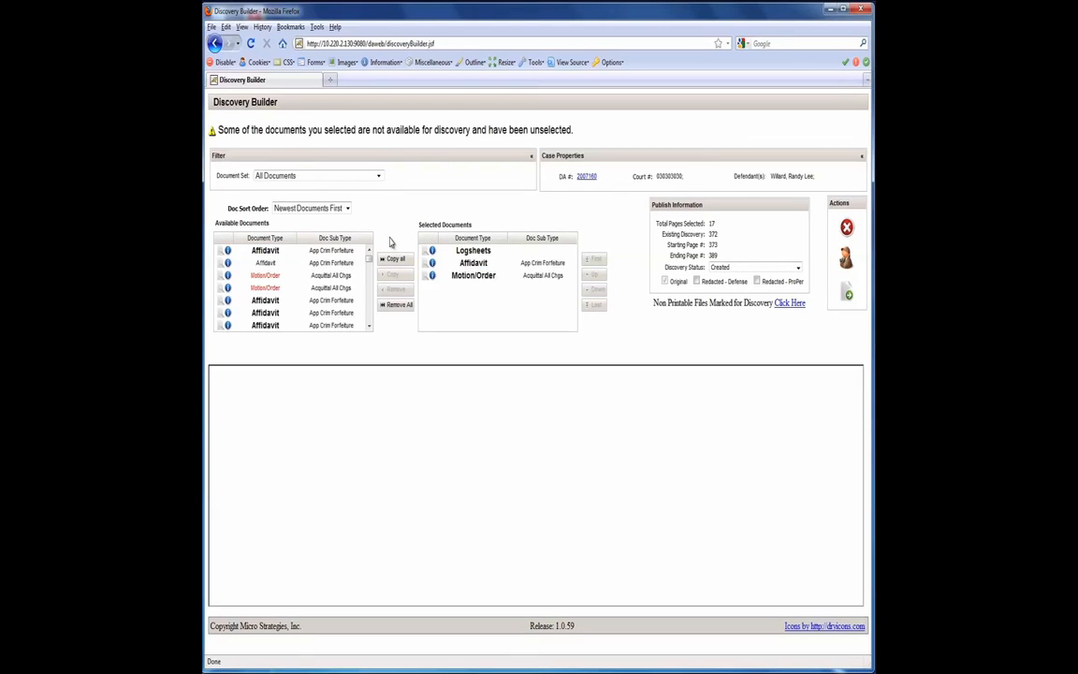
pyautogui.click(268, 264)
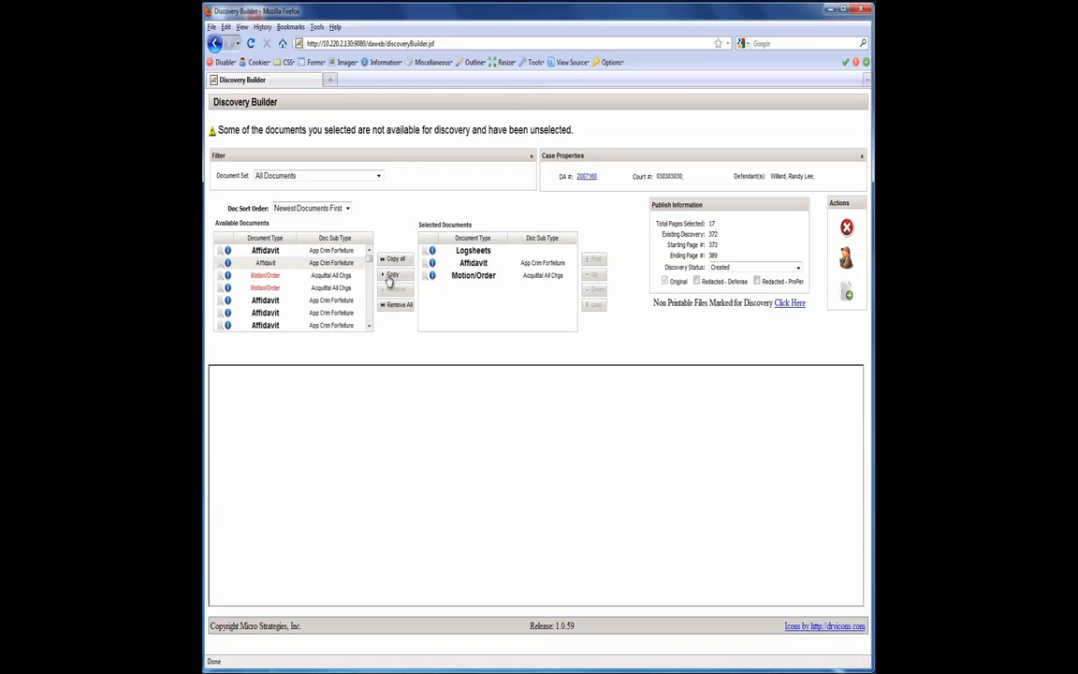
pyautogui.click(391, 281)
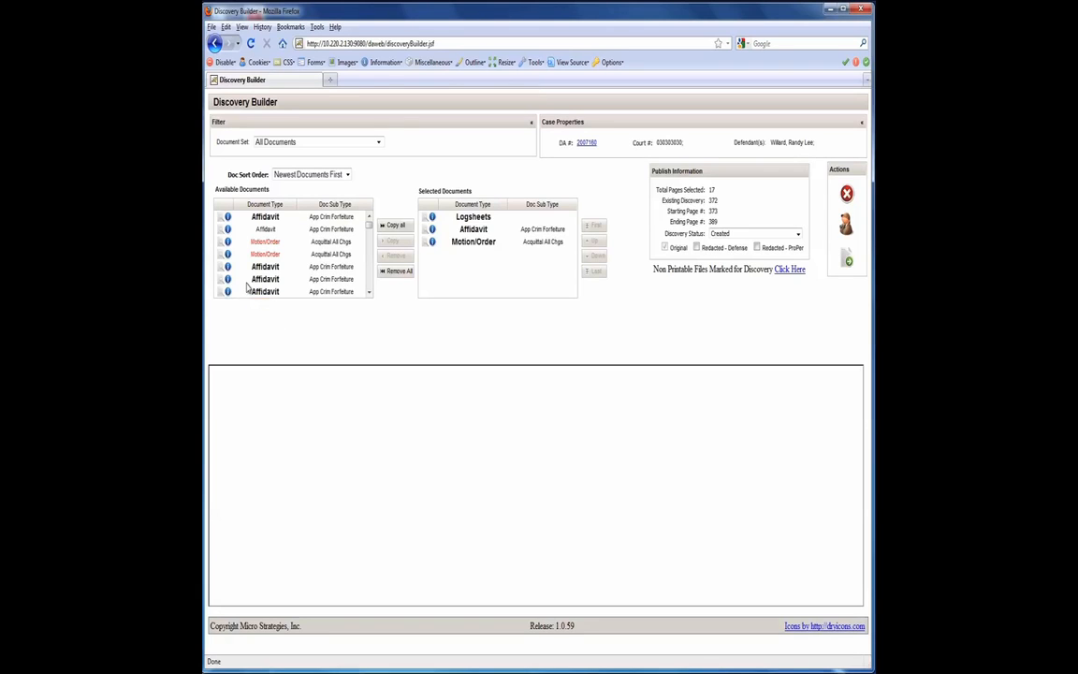
# View the selected Logsheets document and review its document info.
pyautogui.click(427, 219)
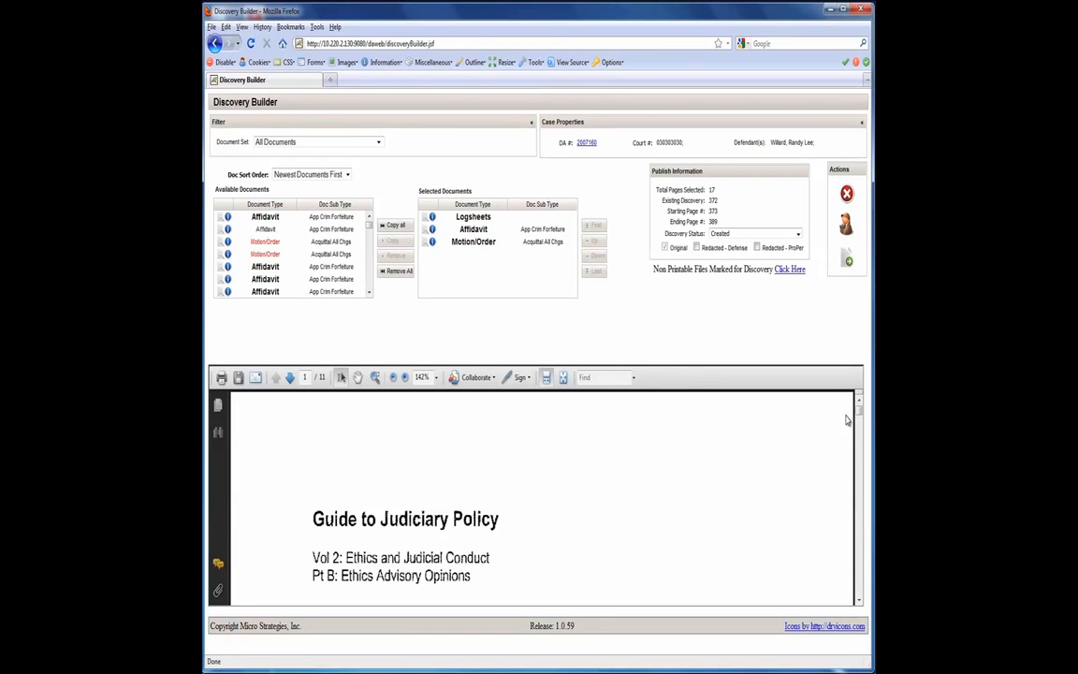
pyautogui.moveTo(858, 408)
pyautogui.mouseDown()
pyautogui.moveTo(859, 479)
pyautogui.moveTo(859, 407)
pyautogui.mouseUp()
pyautogui.click(432, 218)
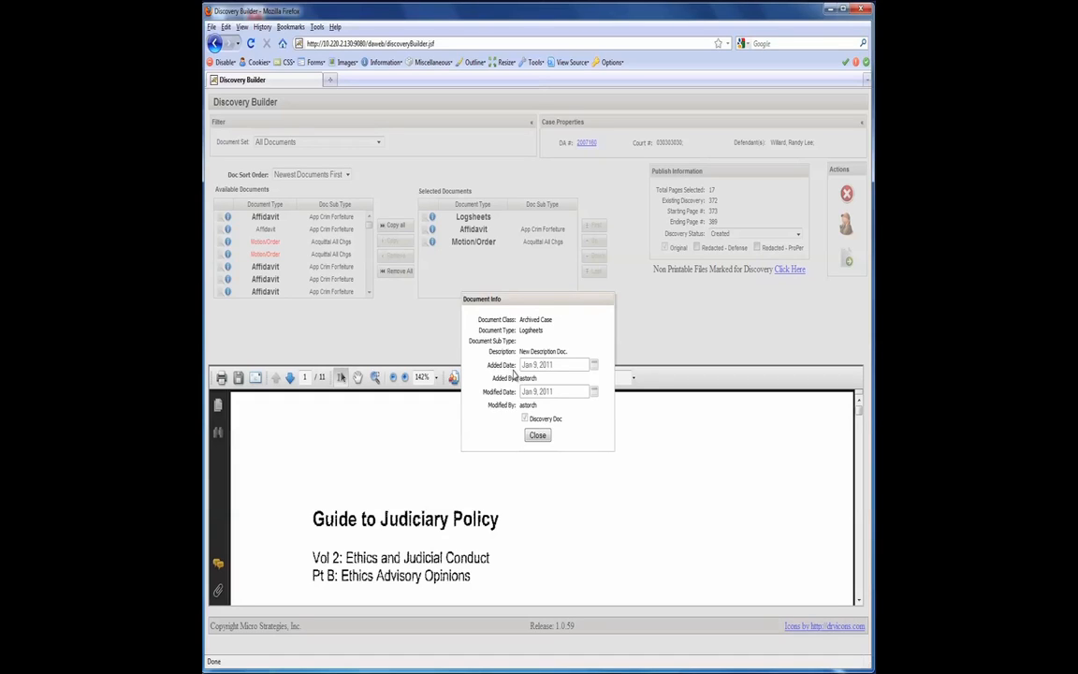
pyautogui.click(537, 436)
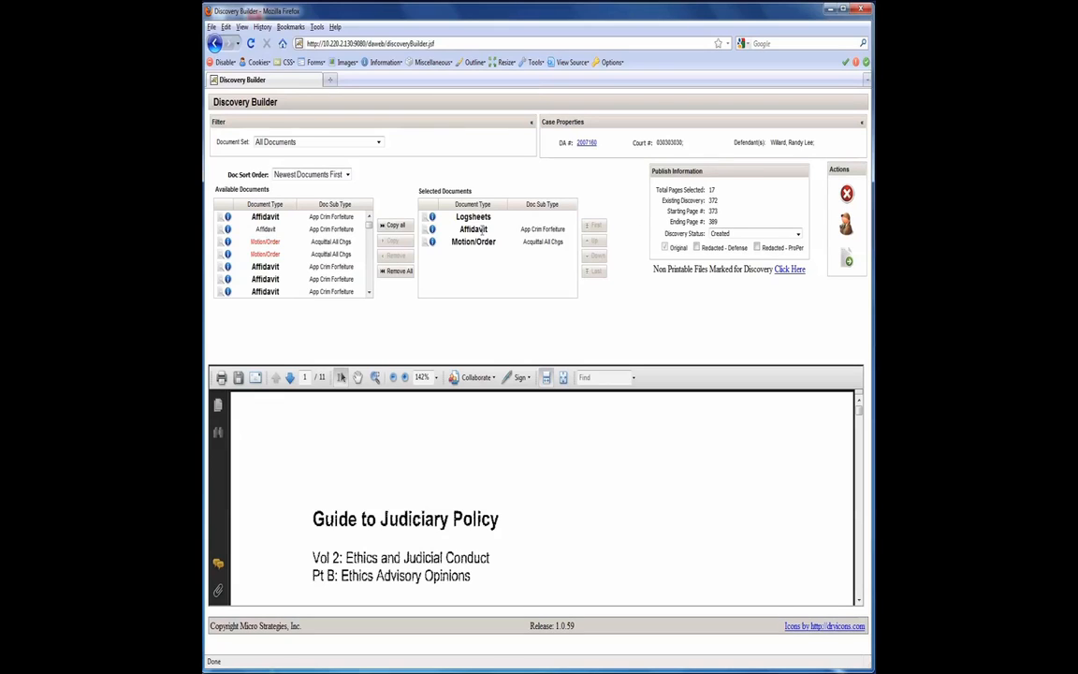
# Add the bold Affidavit directly below the red Motion/Order entries to the selection and include a Redacted - Defense set with discovery status Created.
pyautogui.click(262, 266)
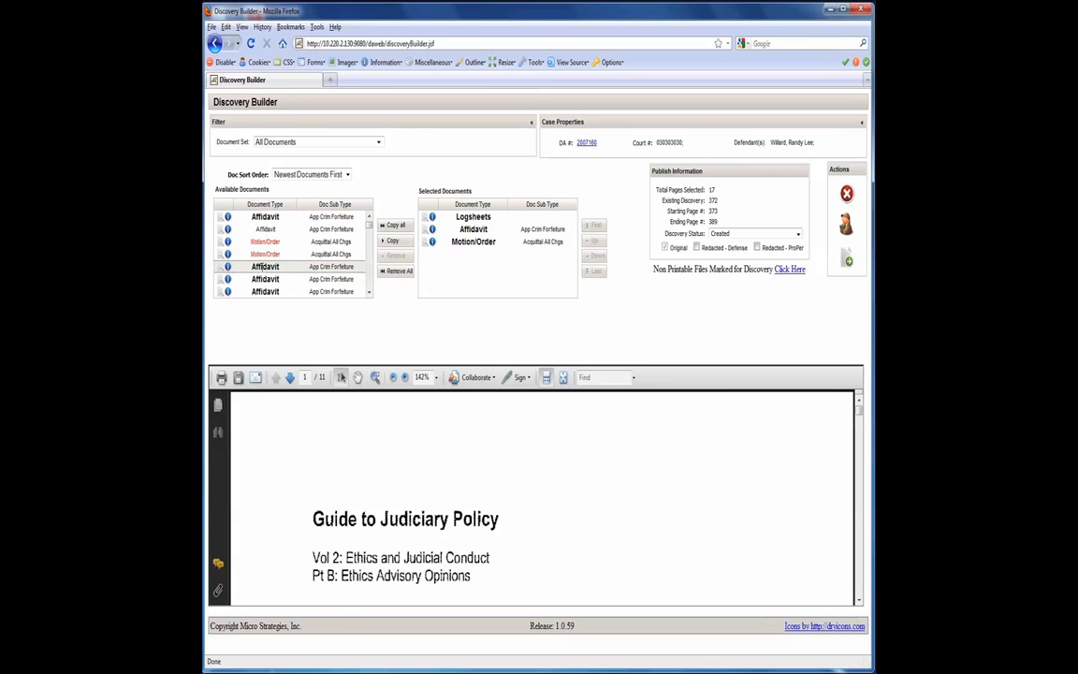
pyautogui.click(391, 243)
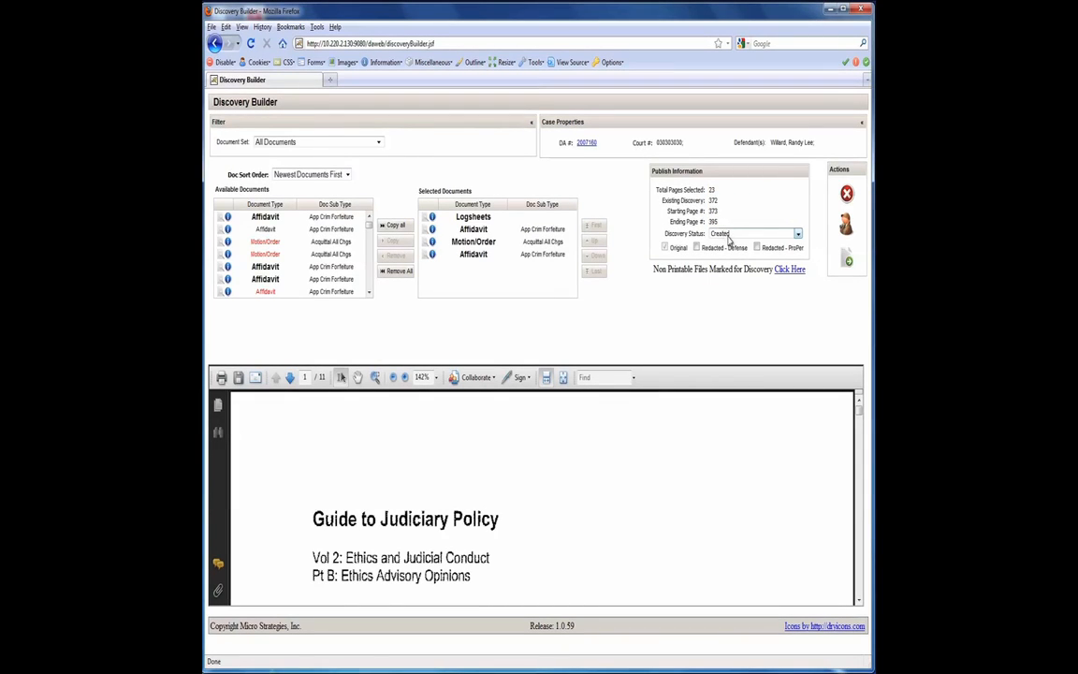
pyautogui.click(726, 234)
pyautogui.click(729, 242)
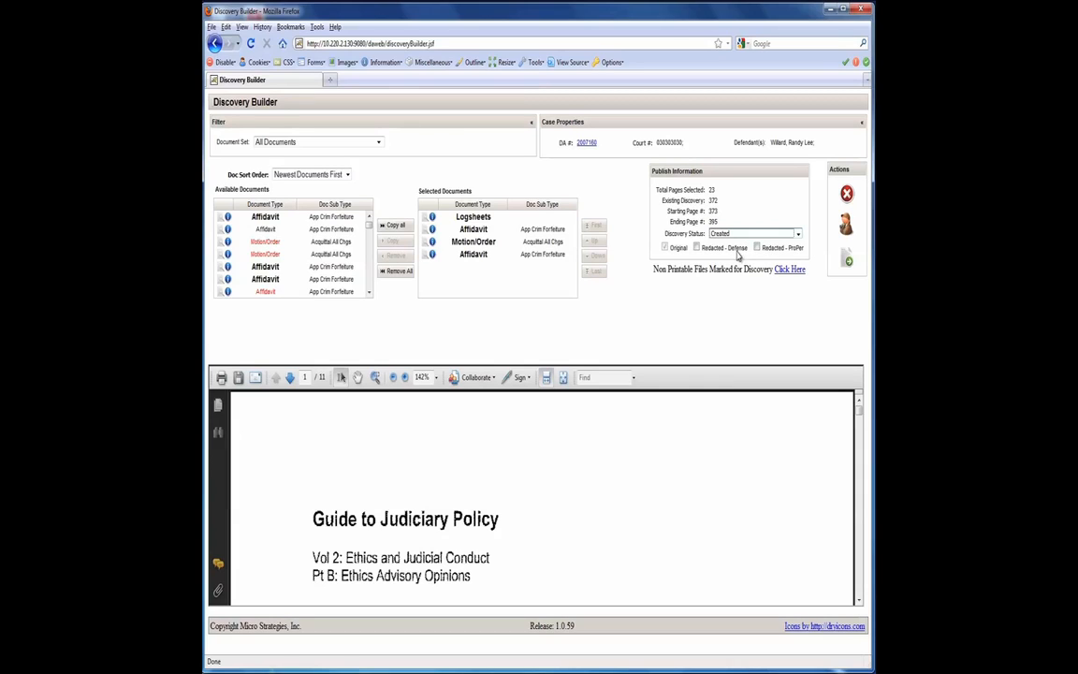
pyautogui.click(697, 248)
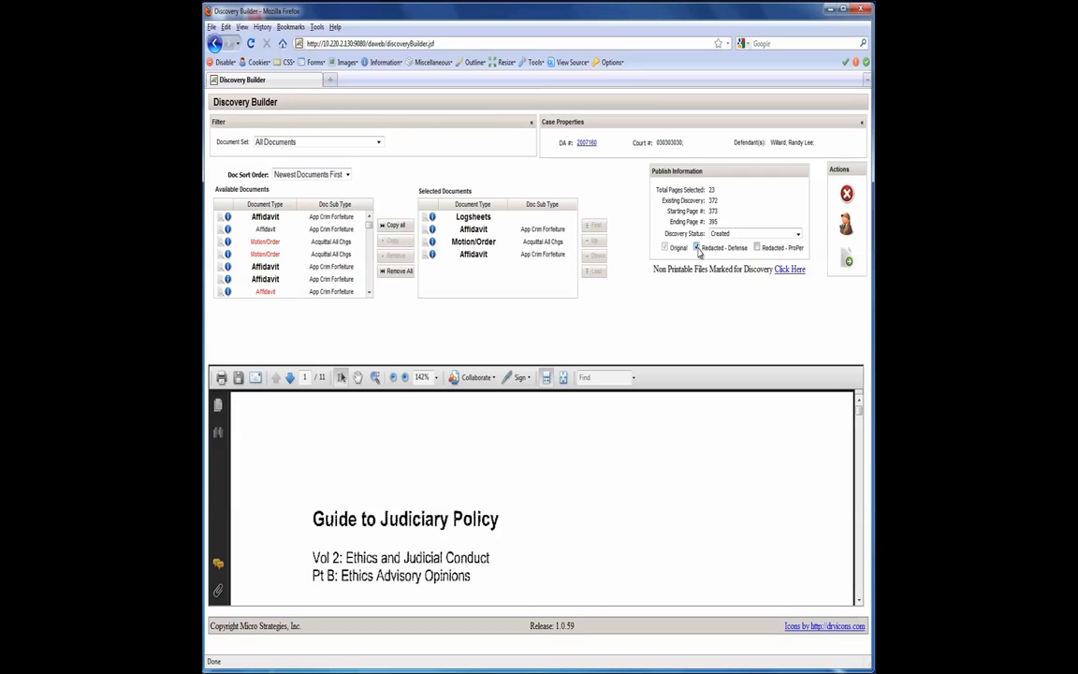
# Review the case's existing discovery sets with their pages, status and creation dates.
pyautogui.click(845, 222)
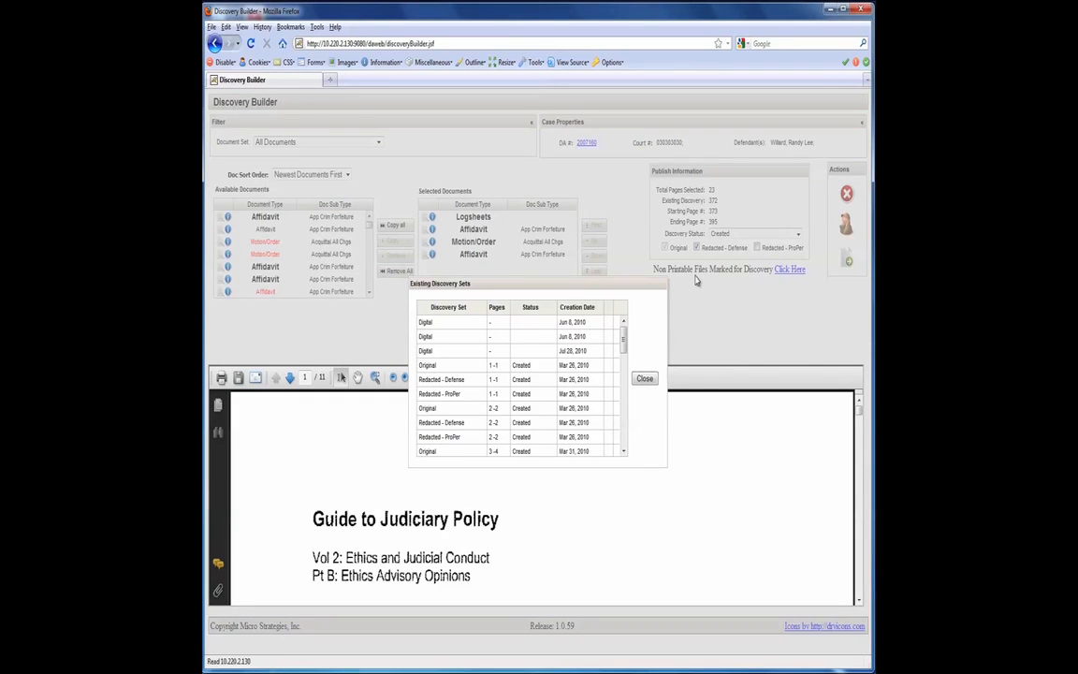
pyautogui.moveTo(623, 338)
pyautogui.mouseDown()
pyautogui.moveTo(623, 421)
pyautogui.moveTo(621, 329)
pyautogui.mouseUp()
pyautogui.click(643, 378)
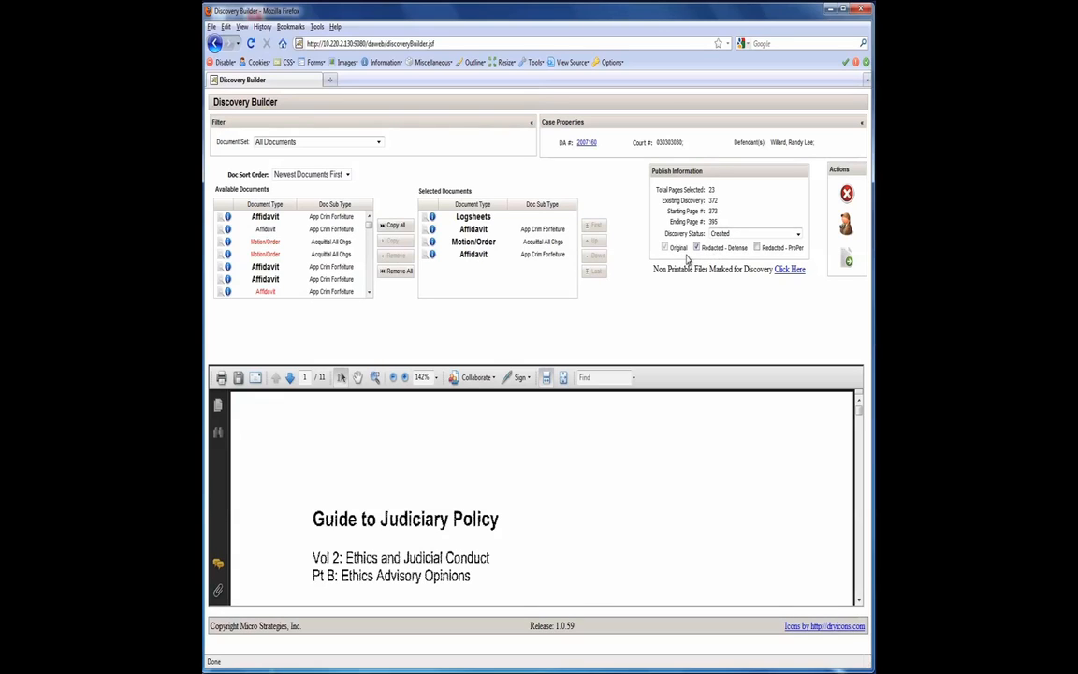
# Publish the discovery package and dismiss the submission notice to return to the case.
pyautogui.click(848, 262)
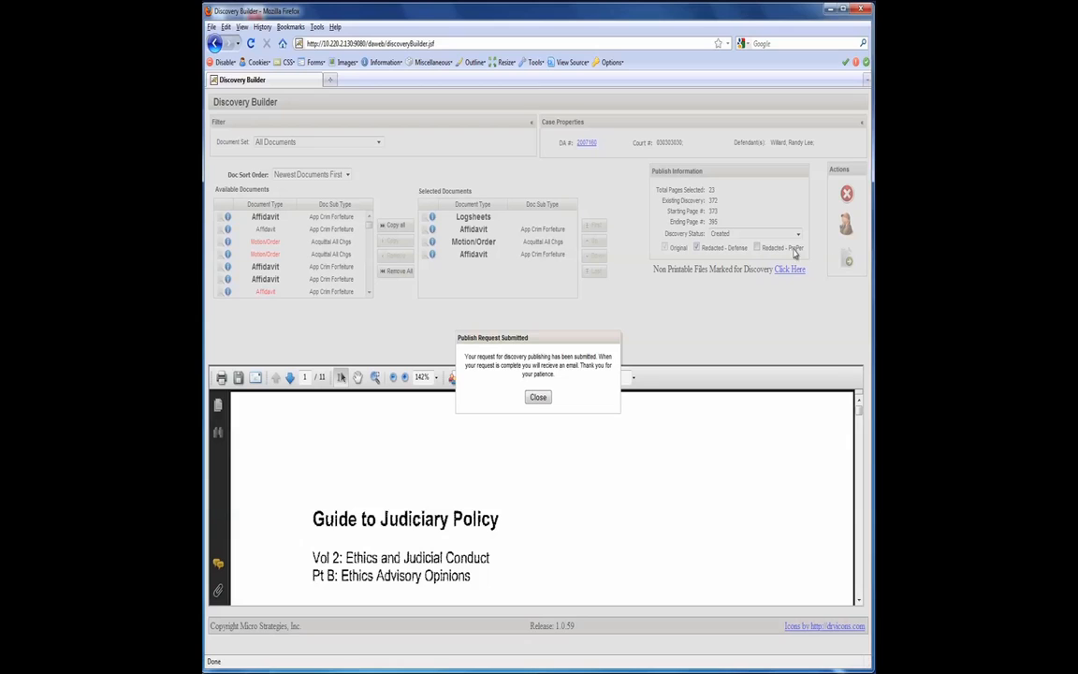
pyautogui.click(538, 397)
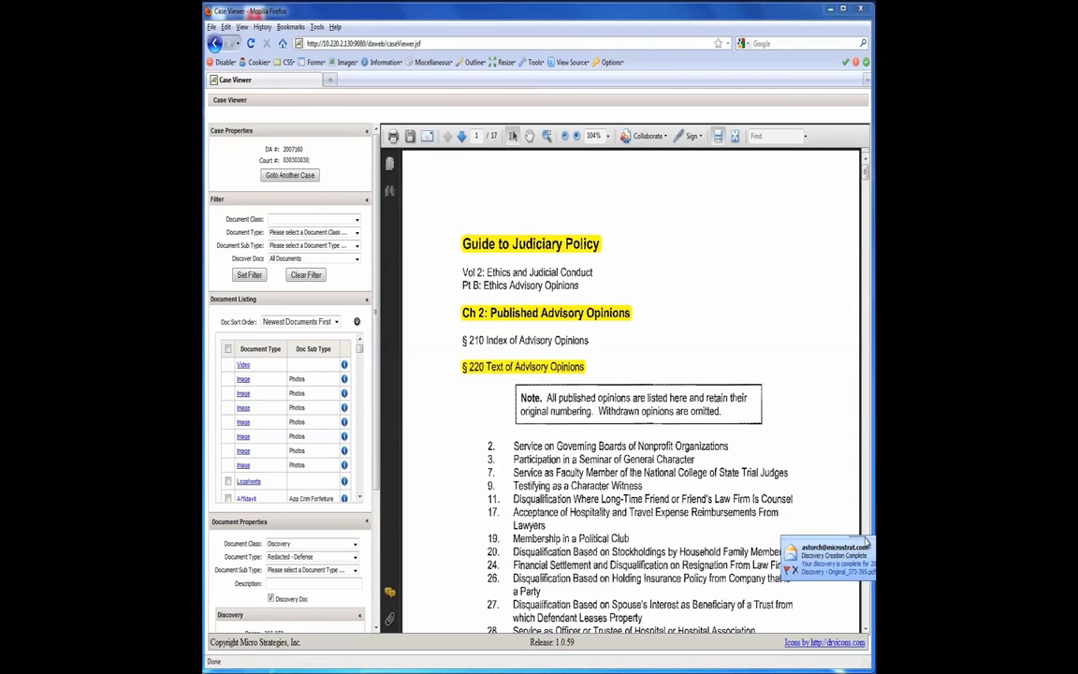
pyautogui.moveTo(866, 543); pyautogui.dragTo(786, 475)
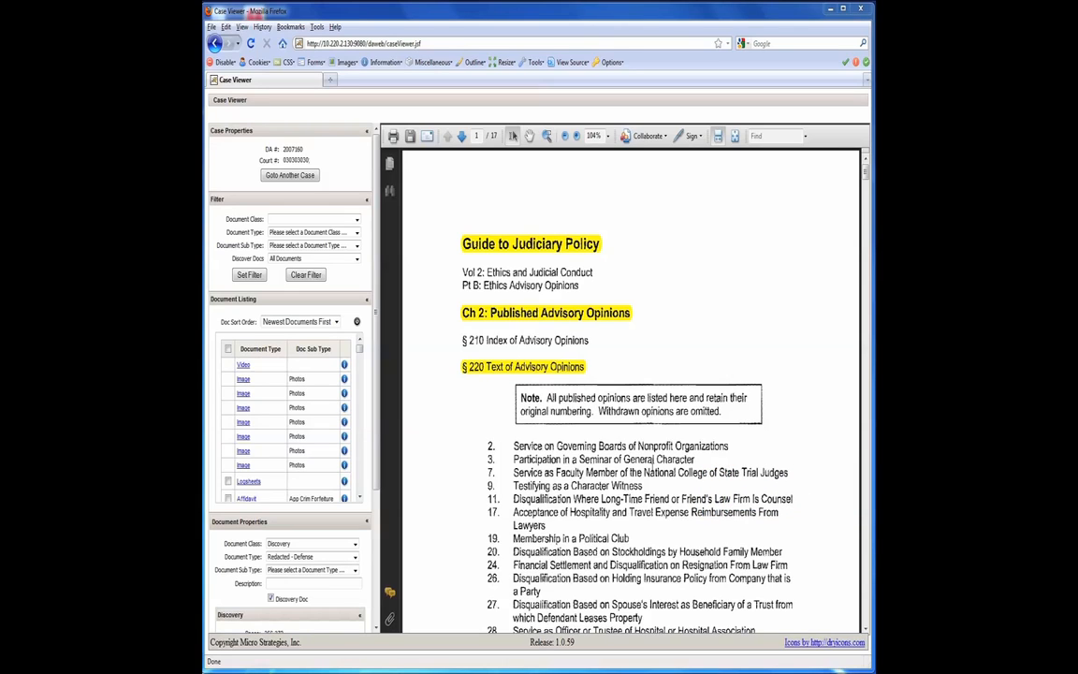
# Filter the case's document listing to document class Discovery and document type Original.
pyautogui.click(293, 220)
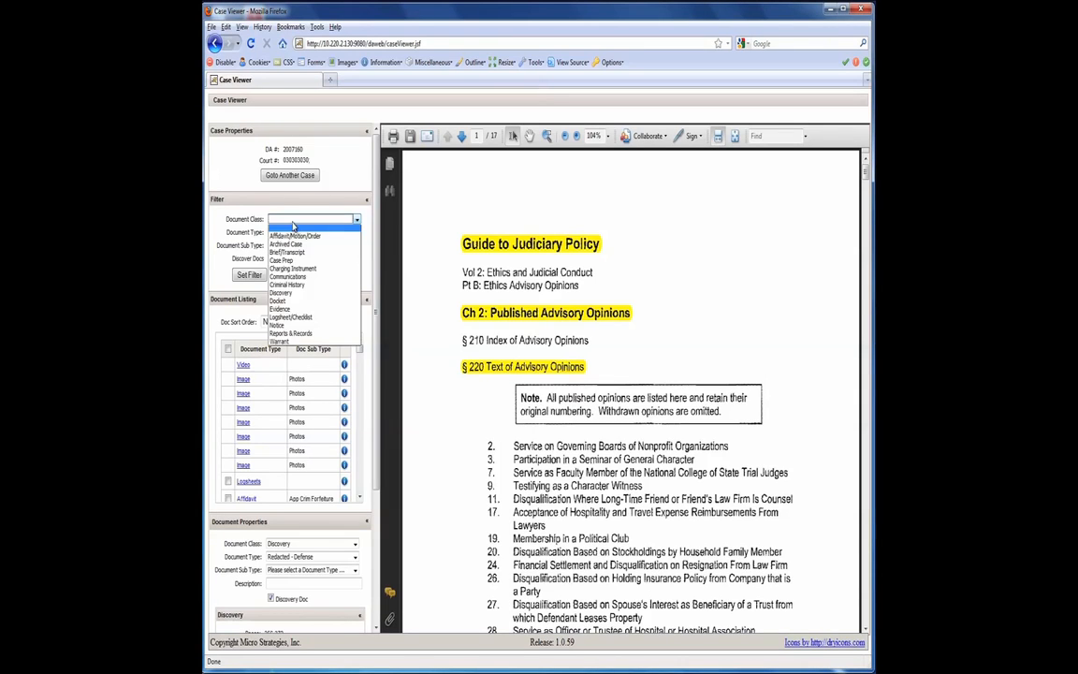
pyautogui.click(294, 296)
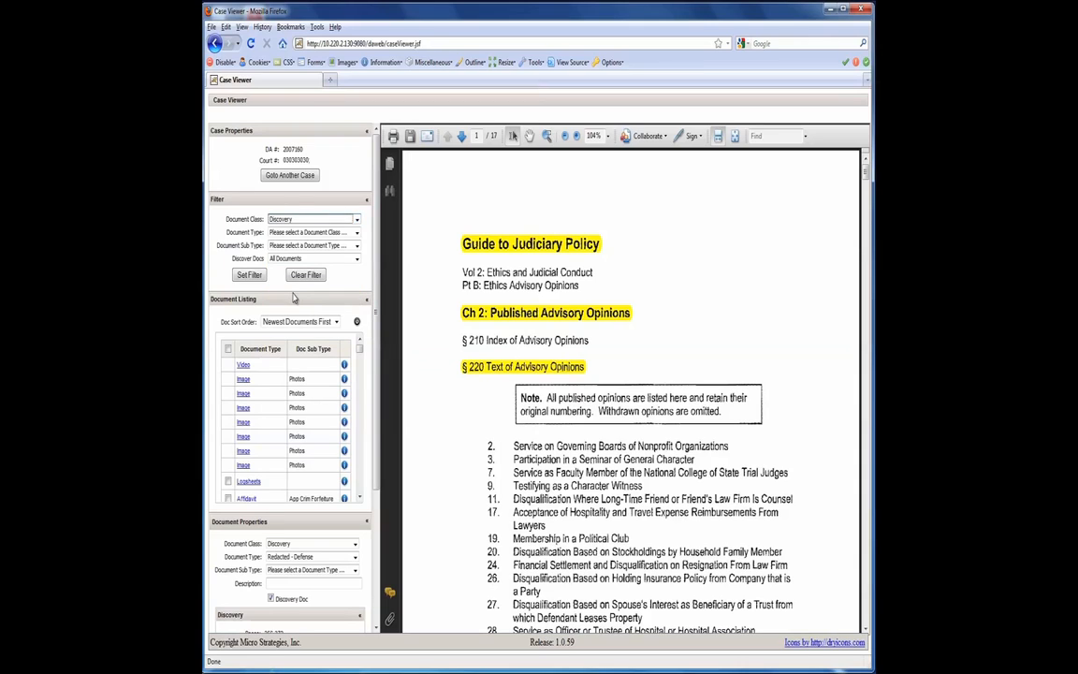
pyautogui.click(314, 234)
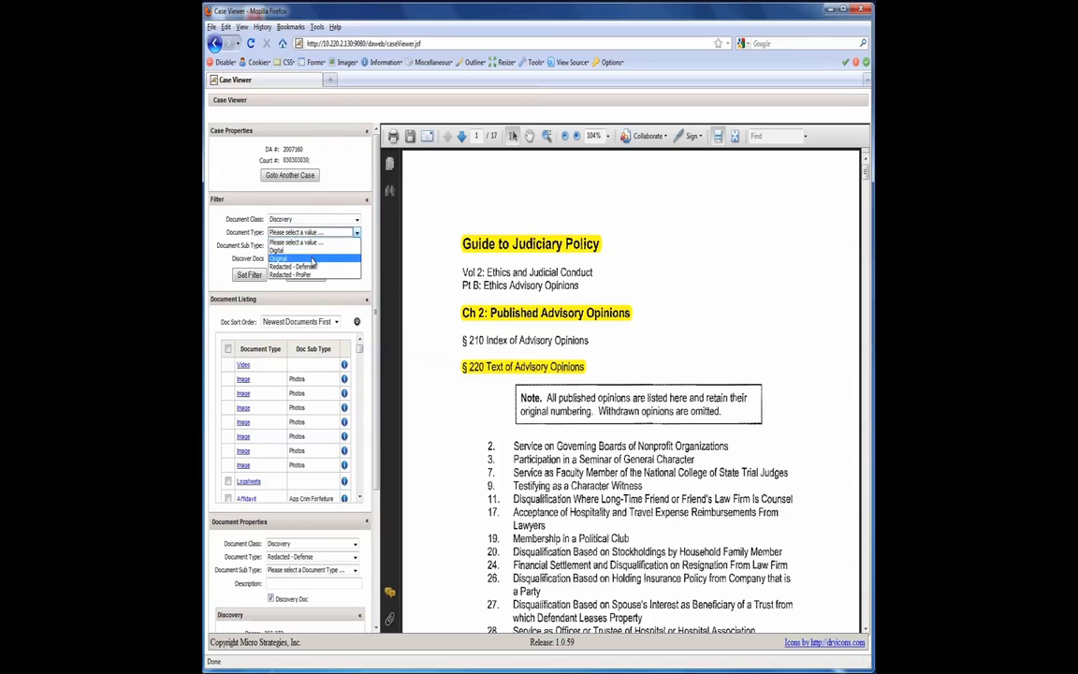
pyautogui.click(313, 262)
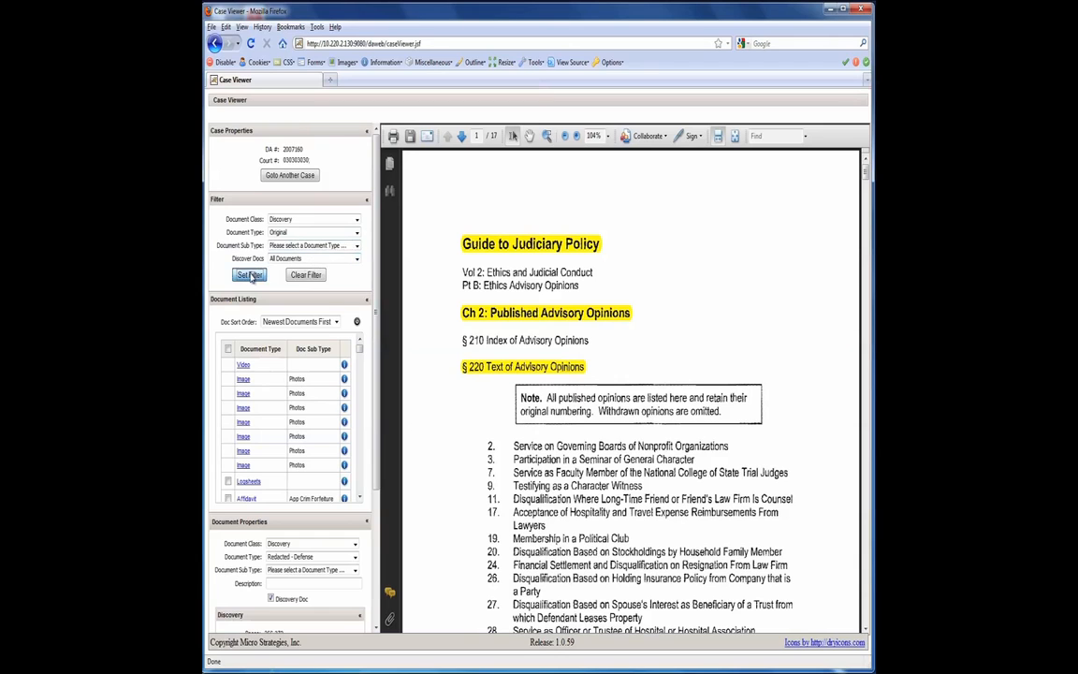
pyautogui.click(250, 275)
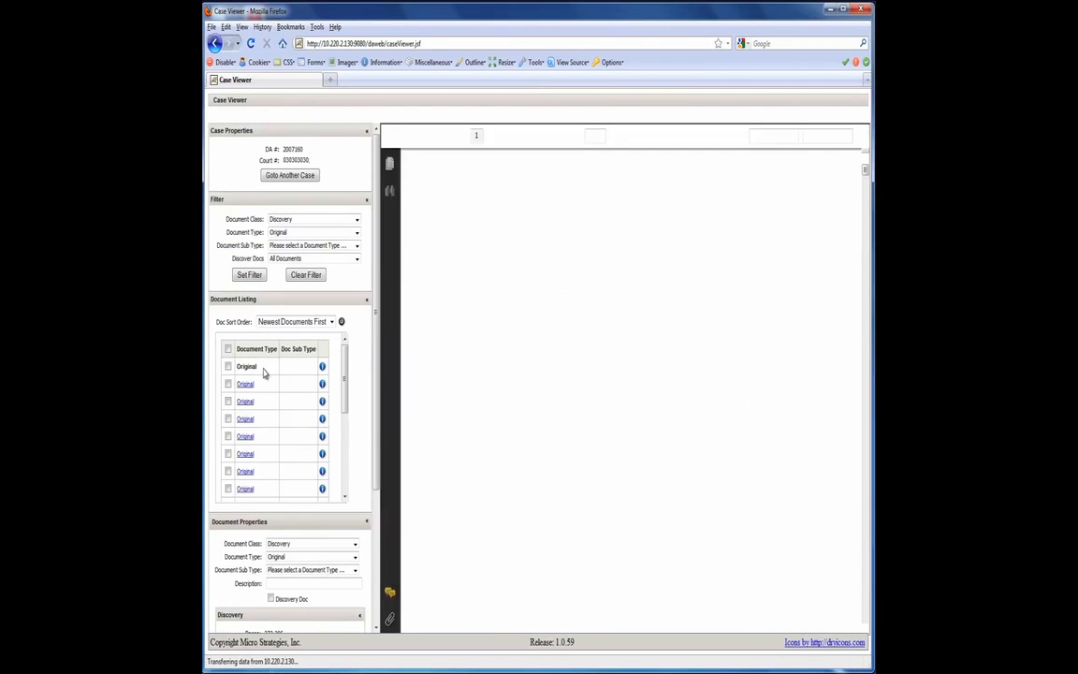
# Inspect the newest Original discovery document: its document info, the footer stamp on its first page, and its discovery page range and status.
pyautogui.click(322, 368)
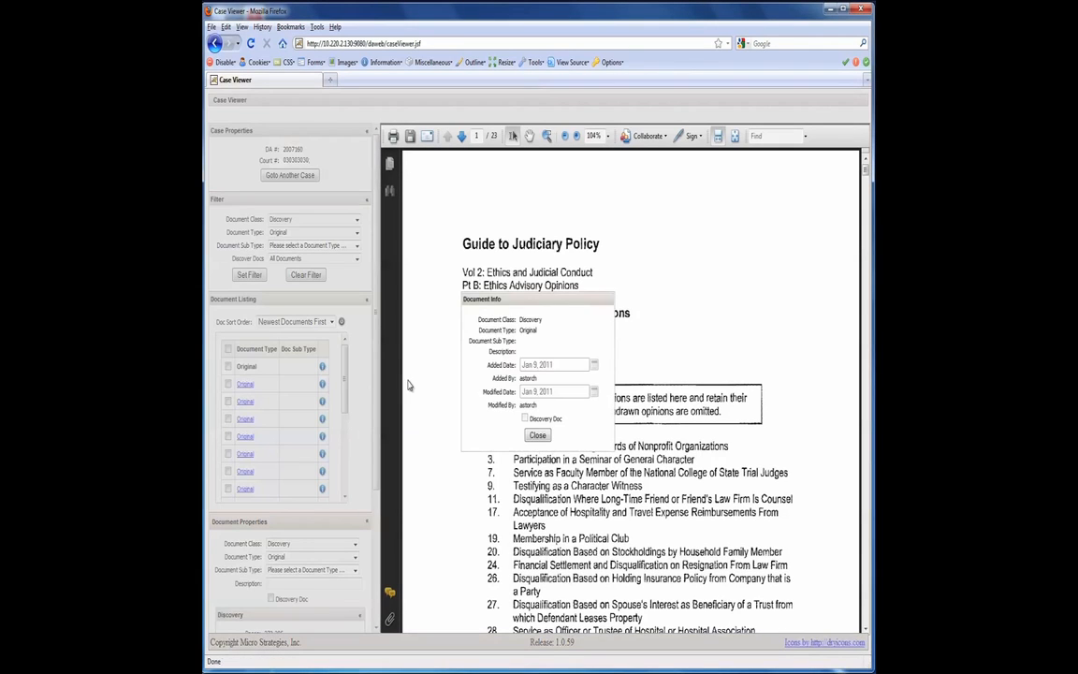
pyautogui.click(537, 436)
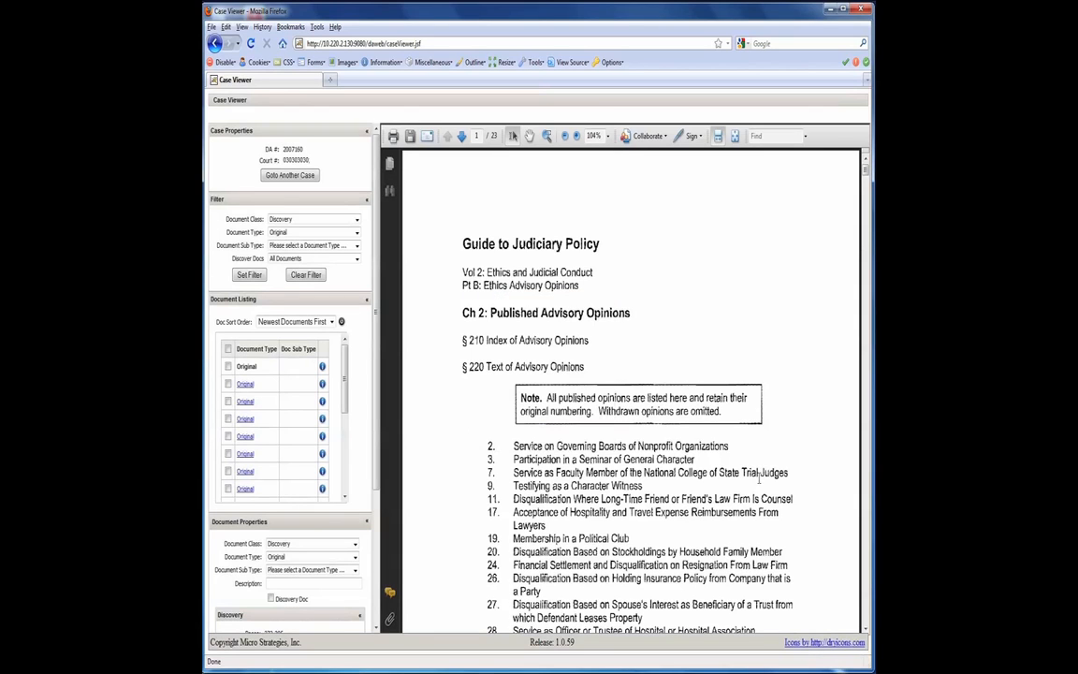
pyautogui.click(866, 629)
pyautogui.scroll(-9, 865, 629)
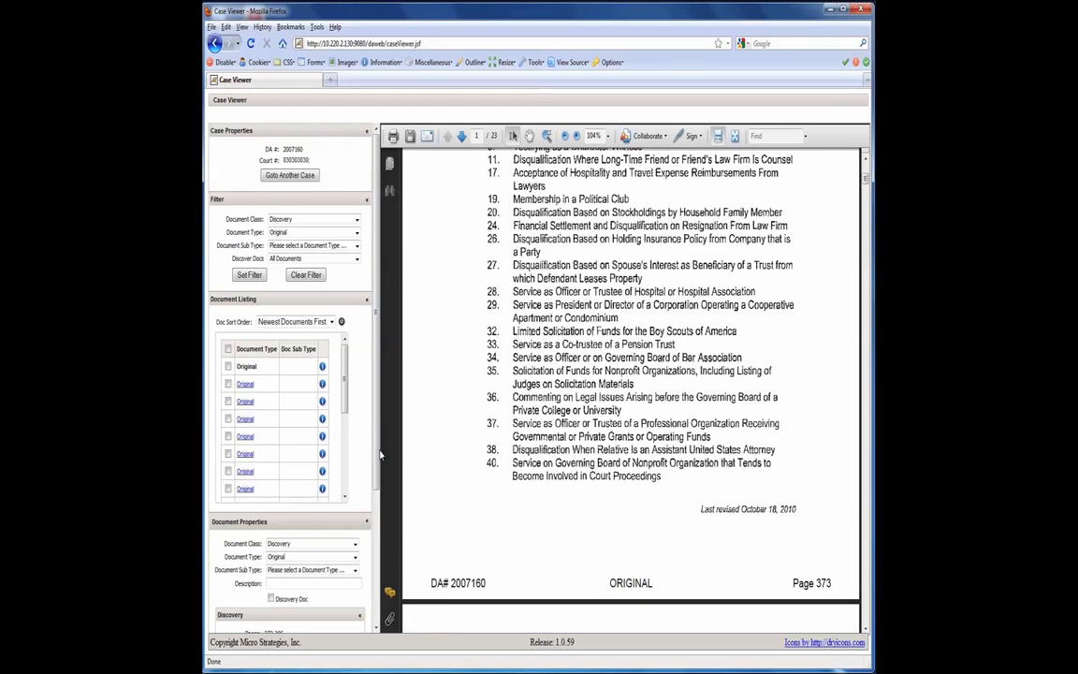
pyautogui.scroll(-3, 377, 453)
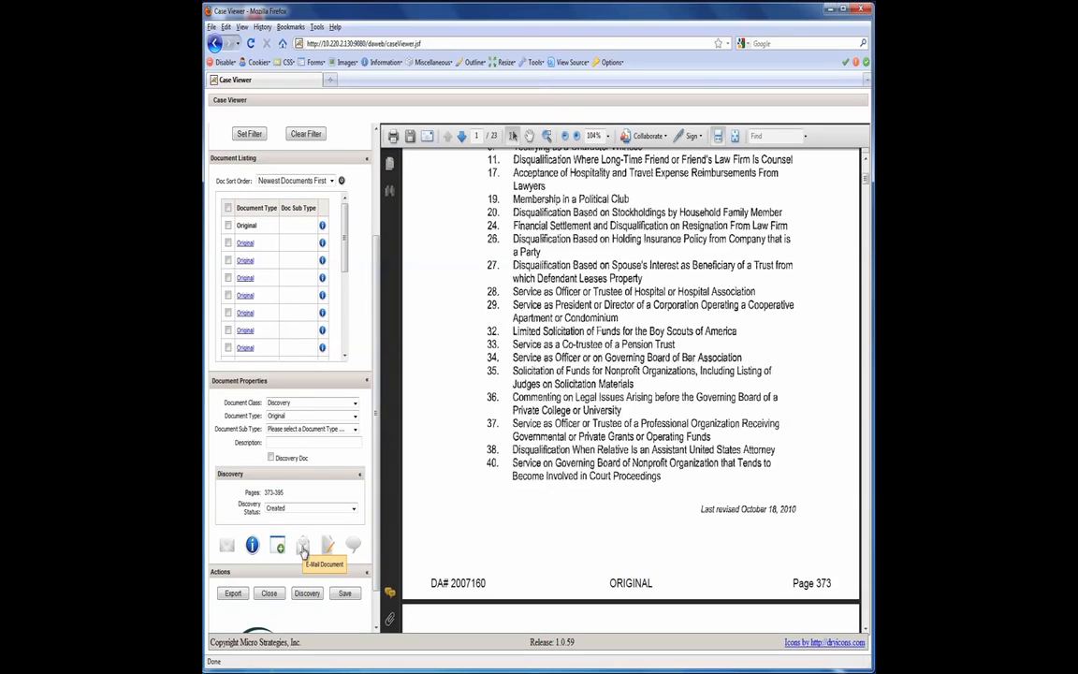
pyautogui.scroll(3, 346, 373)
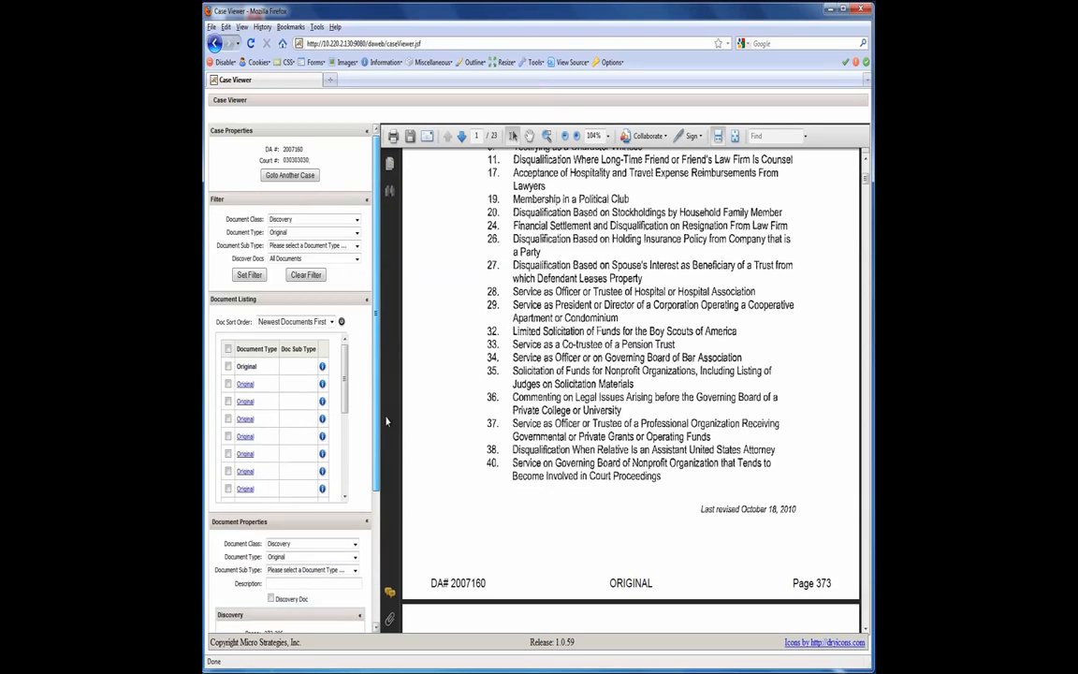